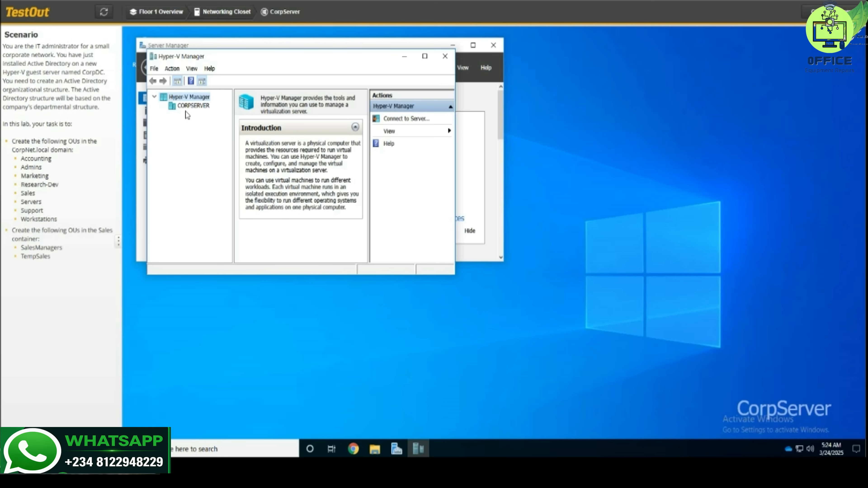
Connect to the CorpDC virtual machine on CORPSERVER and open Active Directory Users and Computers there.
left_click(194, 106)
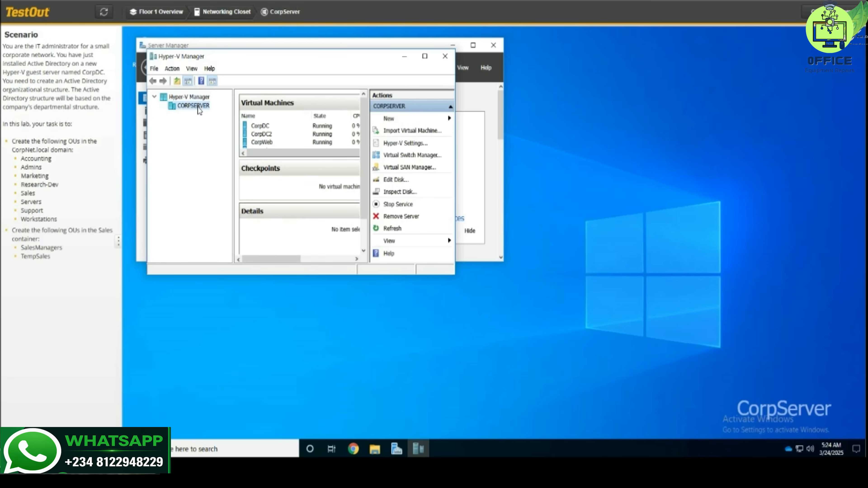
left_click(259, 129)
double_click(259, 129)
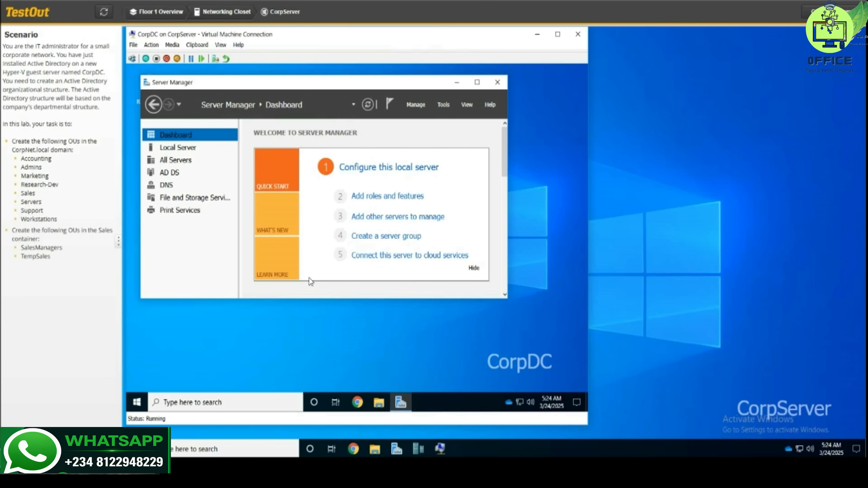
left_click(445, 104)
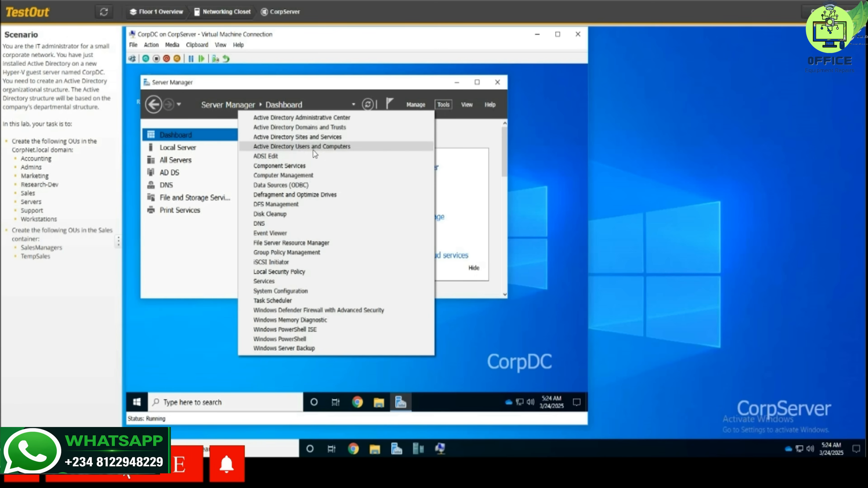
left_click(325, 149)
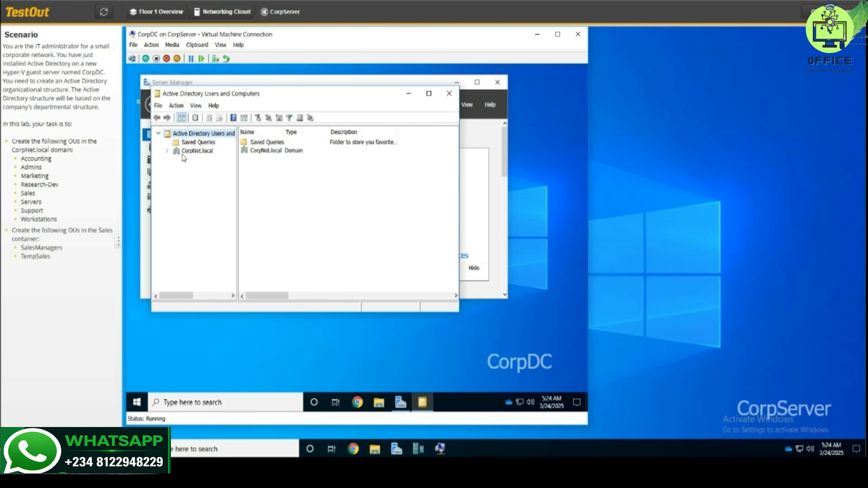
Create an organizational unit named Accounting in the CorpNet.local domain, keeping protection from accidental deletion enabled.
left_click(188, 151)
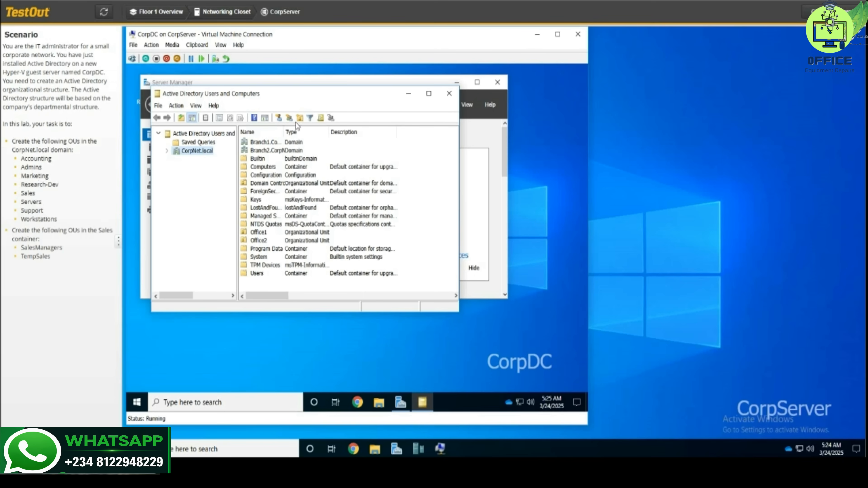
left_click(301, 119)
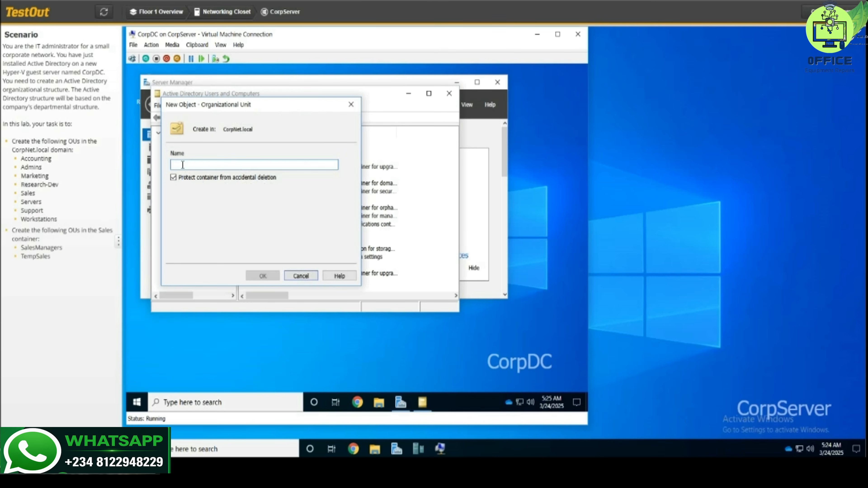
type("Accounting")
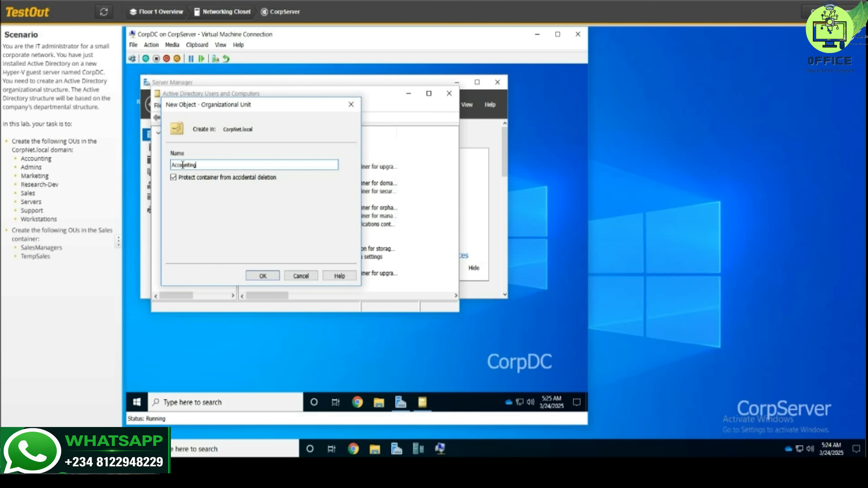
key("Return")
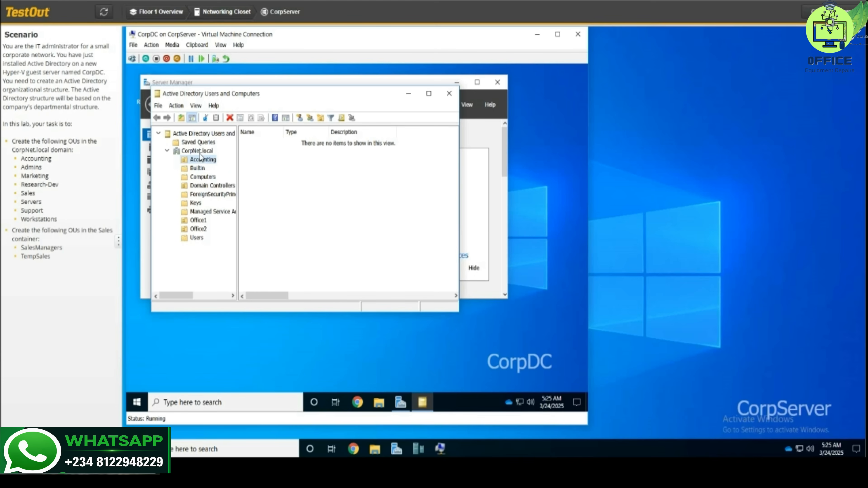
Create an organizational unit named Admins directly under the CorpNet.local domain, with accidental-deletion protection on.
left_click(200, 153)
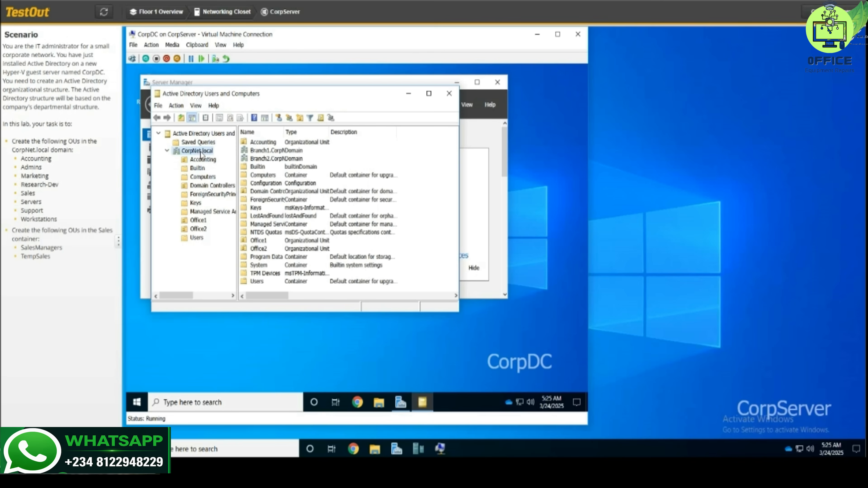
left_click(299, 118)
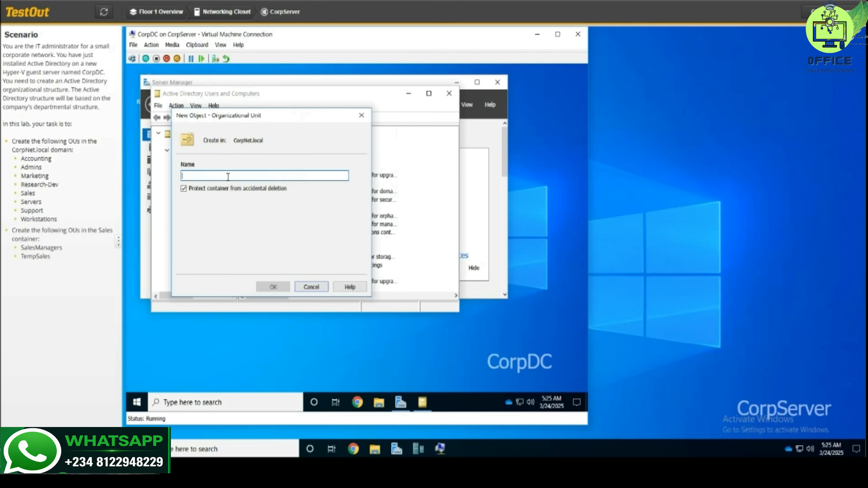
type("Admins")
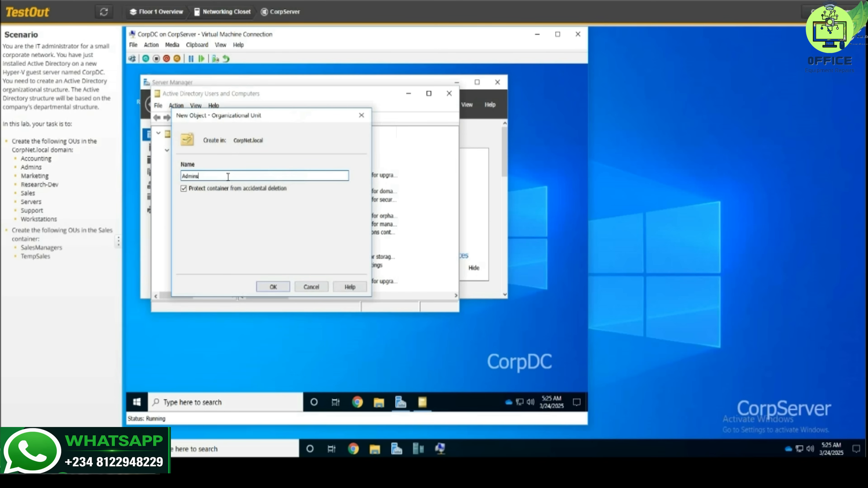
key("Return")
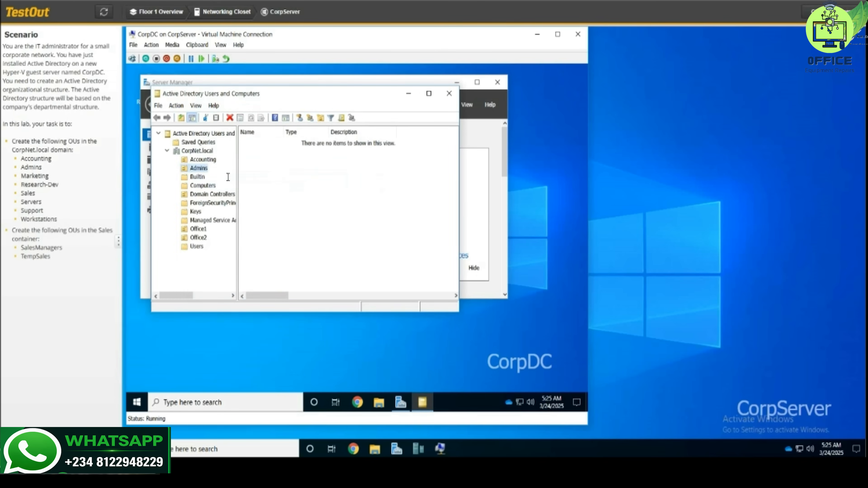
Create an organizational unit named Marketing directly under the CorpNet.local domain, with accidental-deletion protection on.
left_click(198, 153)
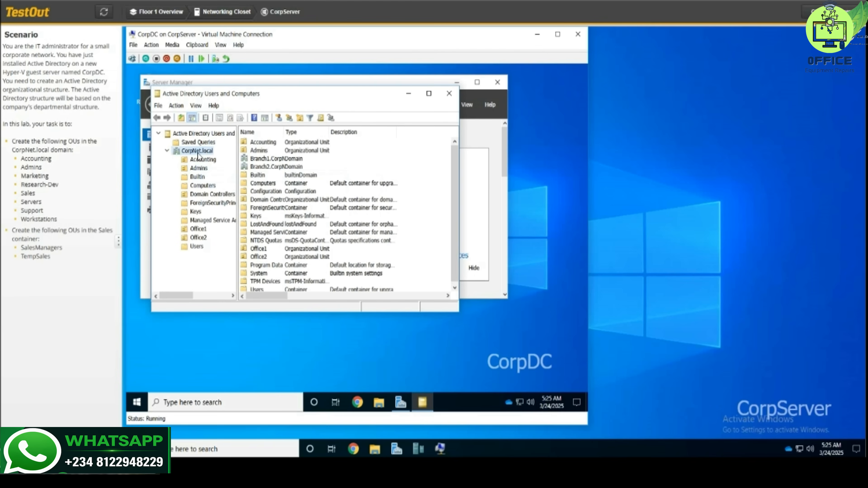
left_click(300, 118)
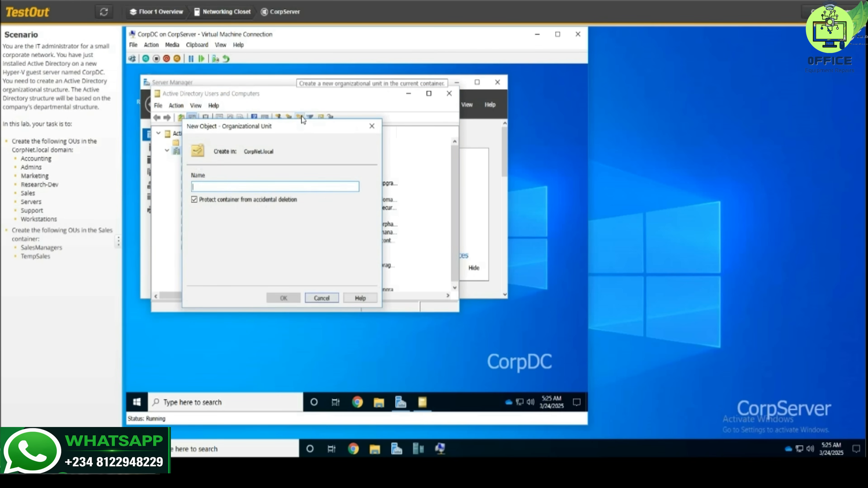
type("Ma")
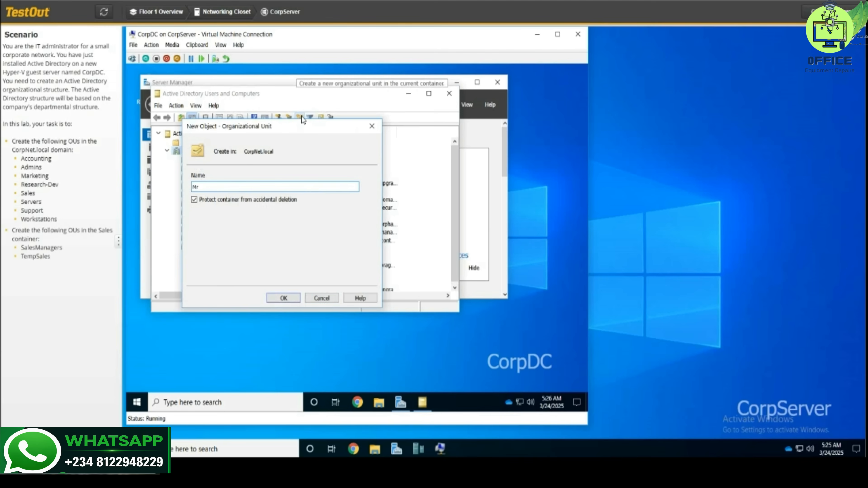
type("rketing")
key("Return")
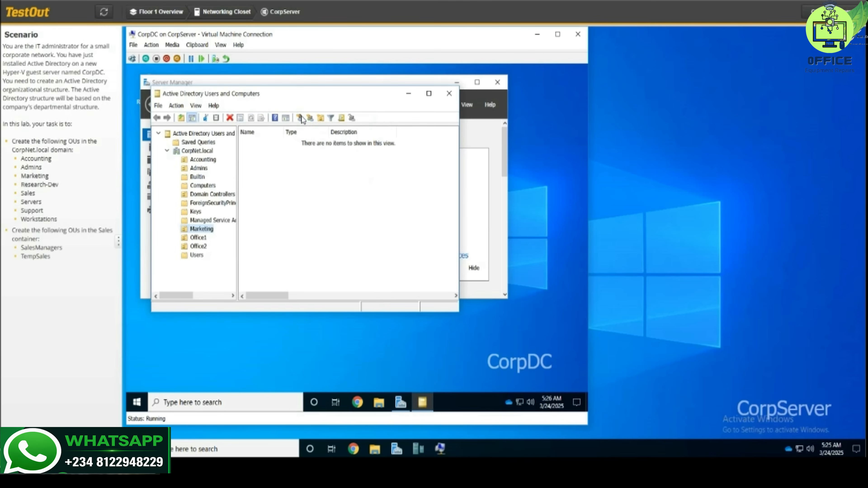
Create an organizational unit named Rsearch-Dev directly under the CorpNet.local domain, with accidental-deletion protection on.
left_click(194, 152)
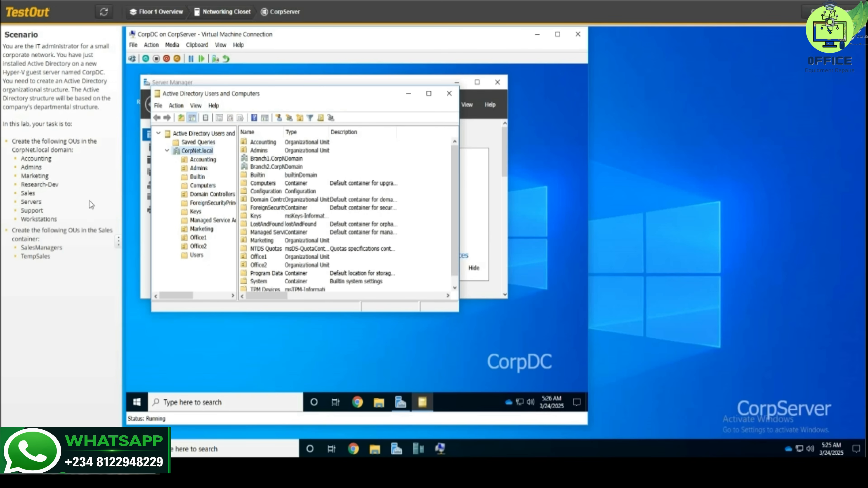
left_click(300, 118)
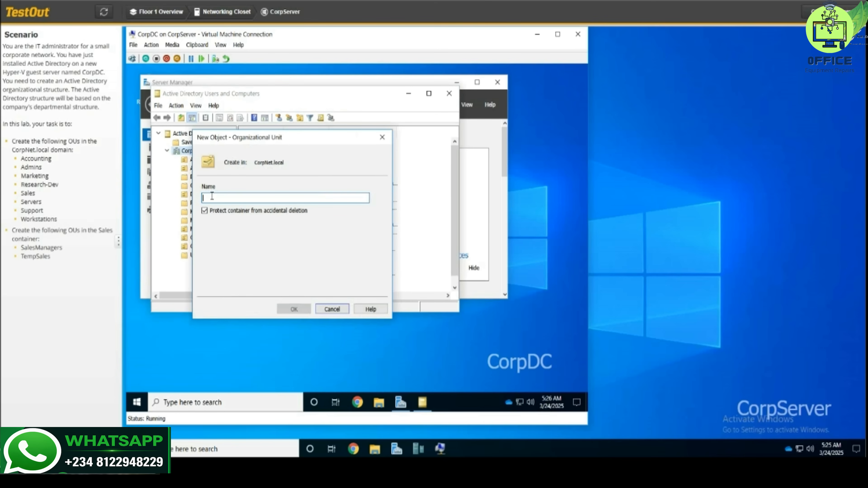
type("Res")
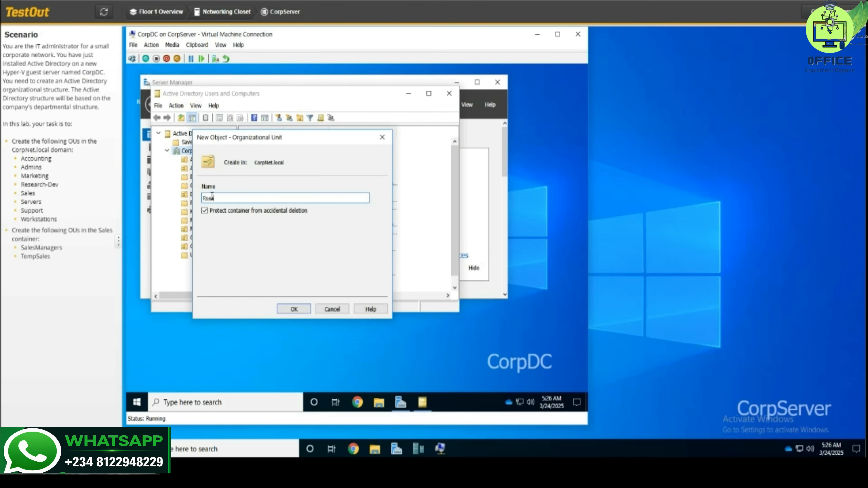
type("earch-Dev")
key("Return")
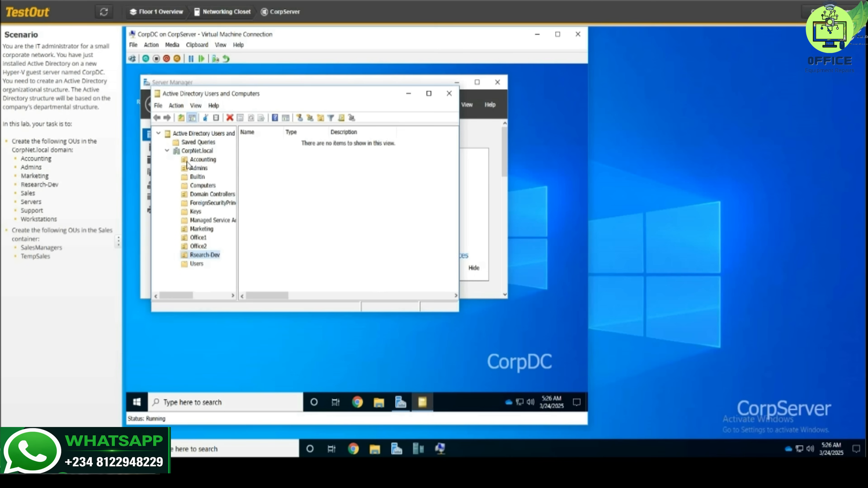
Create an organizational unit named Sales directly under the CorpNet.local domain, with accidental-deletion protection on.
left_click(194, 151)
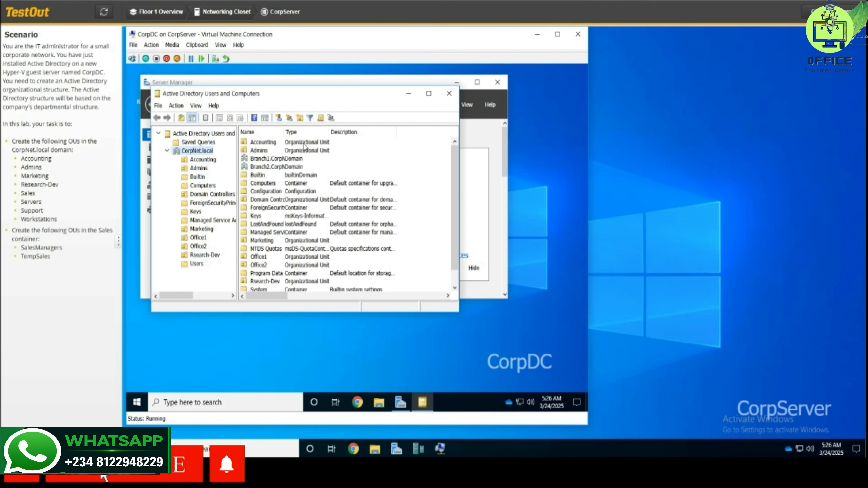
left_click(301, 118)
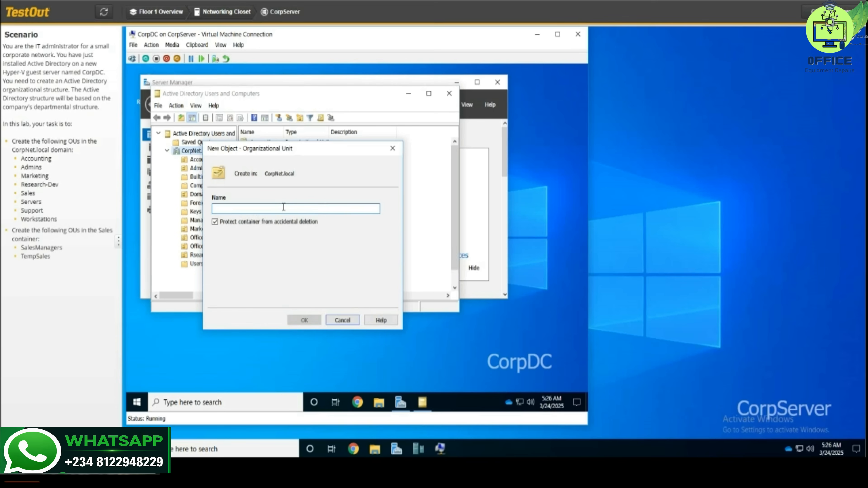
type("Sales")
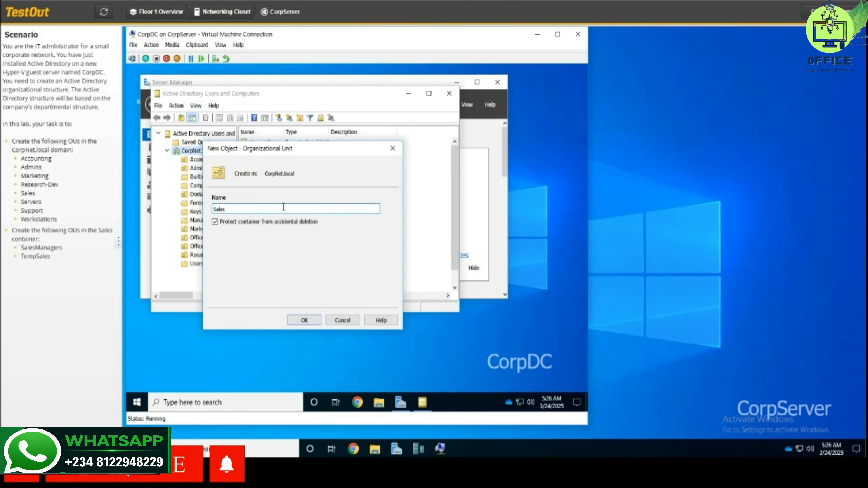
key("Return")
Create an organizational unit named Servers directly under the CorpNet.local domain, with accidental-deletion protection on.
left_click(203, 151)
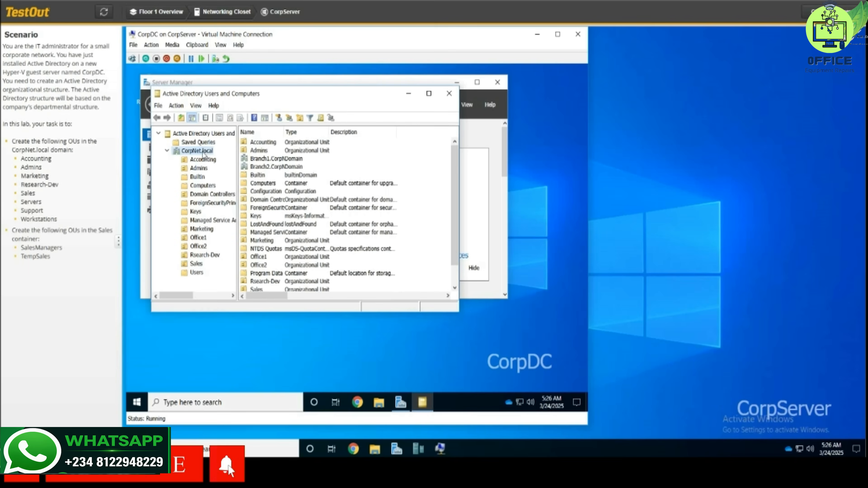
left_click(300, 118)
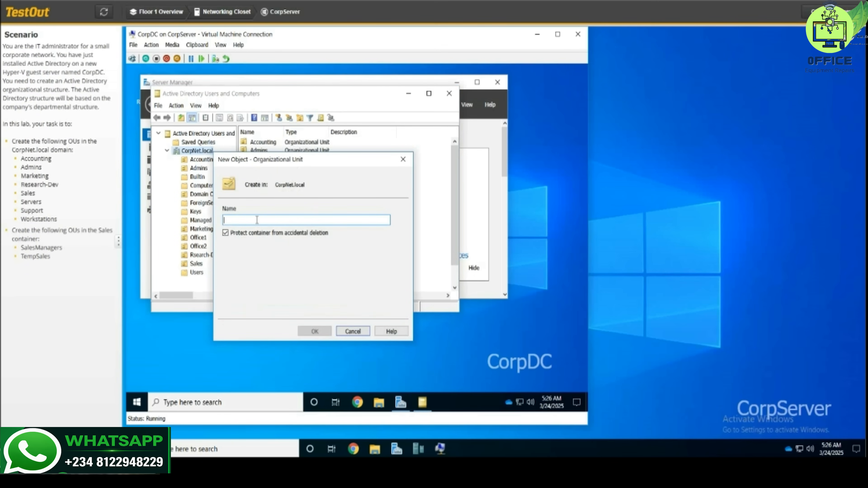
type("Servers")
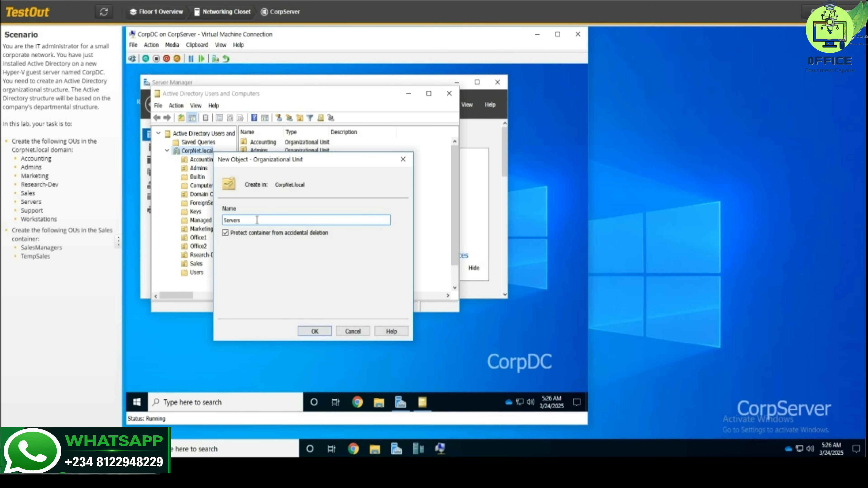
key("Return")
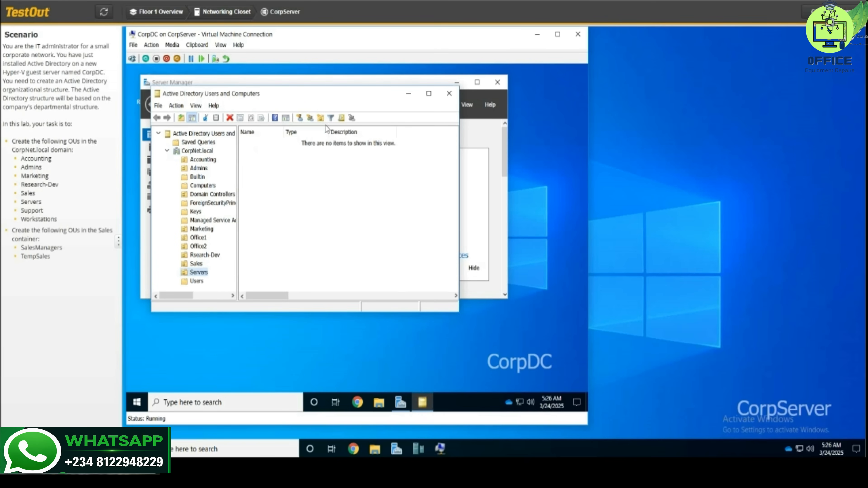
Create an organizational unit named Support directly under the CorpNet.local domain, with accidental-deletion protection on.
left_click(197, 152)
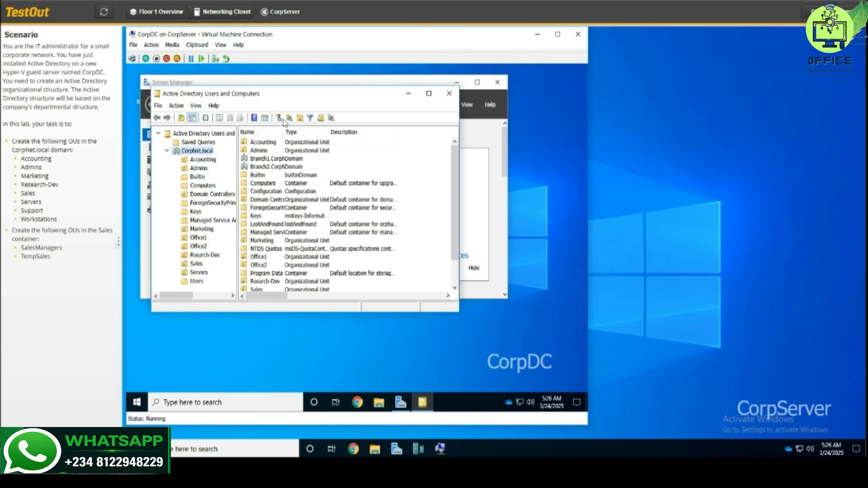
left_click(299, 119)
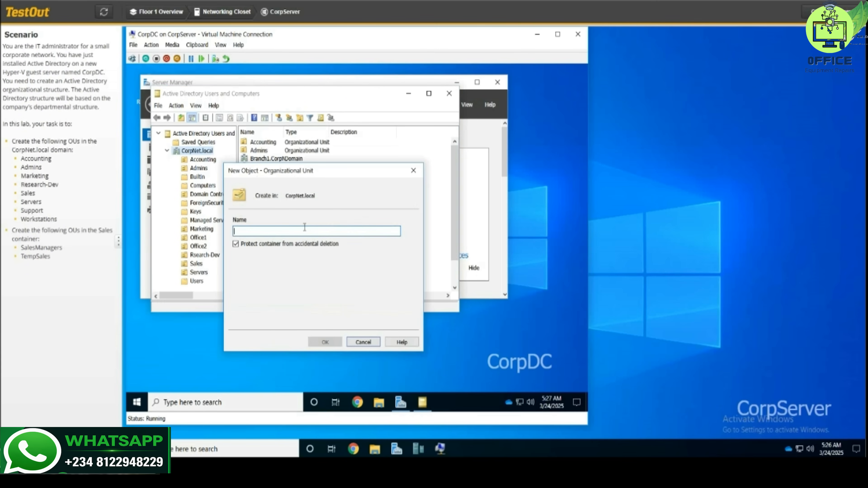
type("S")
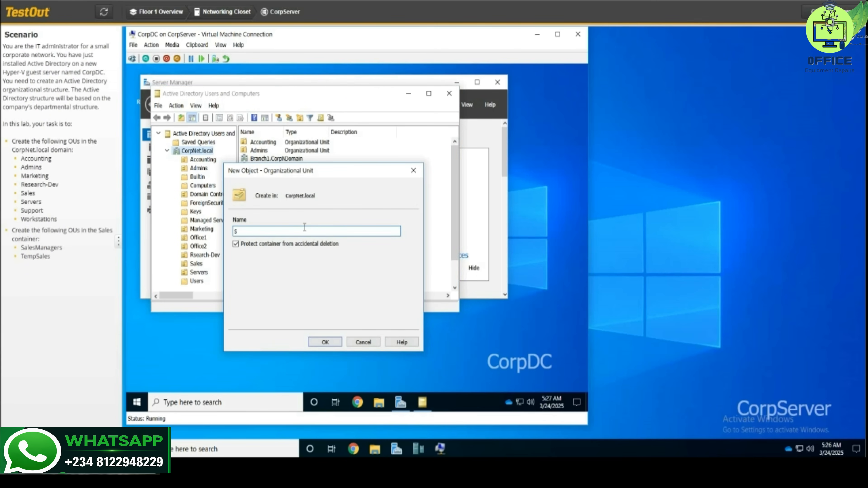
type("upport")
key("Return")
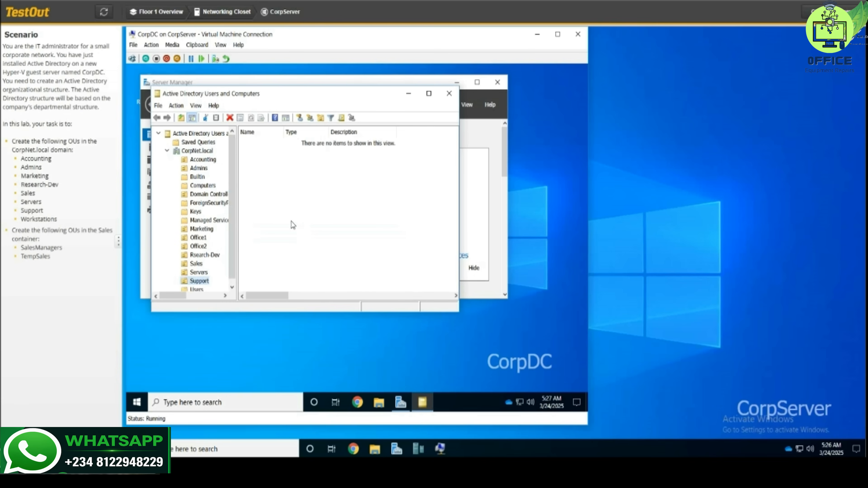
Create an organizational unit named Workstations directly under the CorpNet.local domain, with accidental-deletion protection on.
left_click(187, 152)
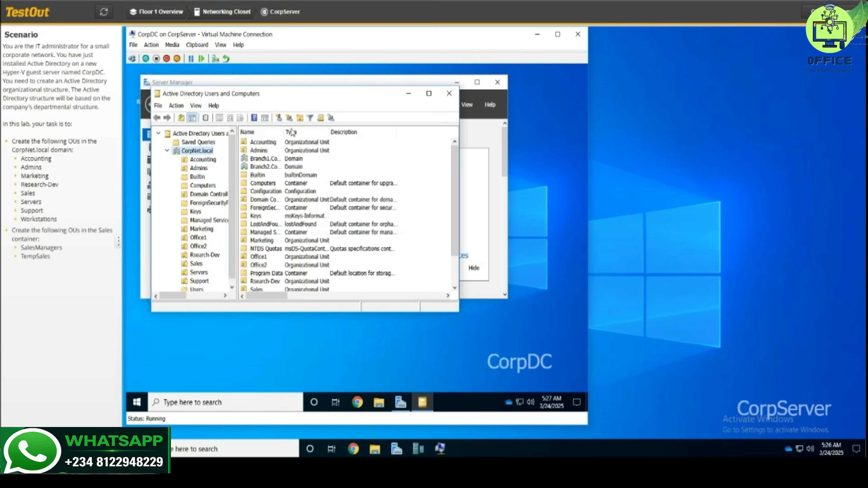
left_click(300, 118)
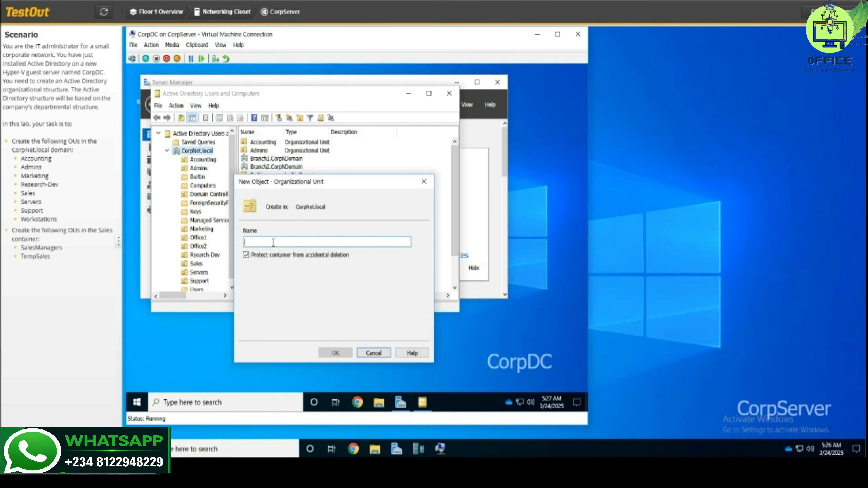
type("Worksta")
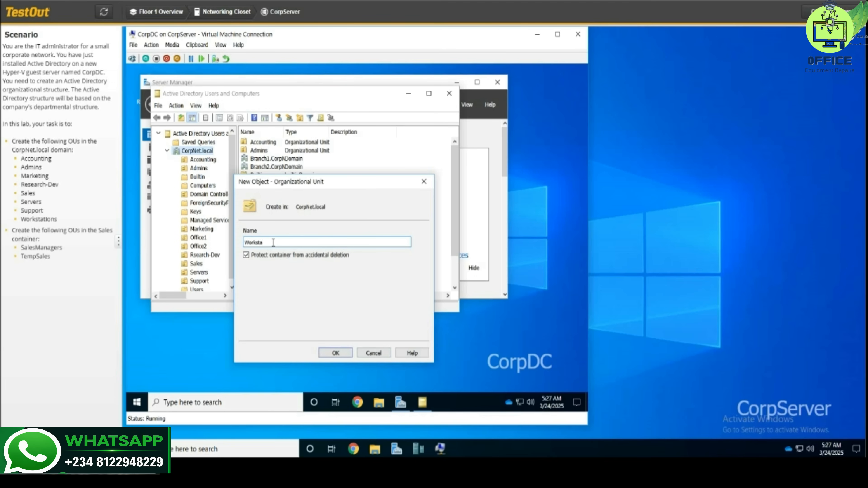
type("ions")
key("Return")
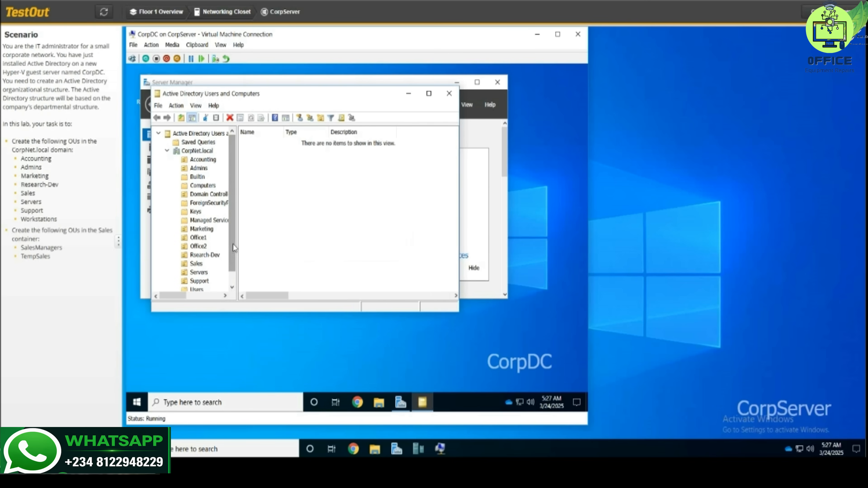
Create an organizational unit named SalesManagers inside the Sales OU of CorpNet.local, with accidental-deletion protection on.
left_click_drag(233, 245, 234, 257)
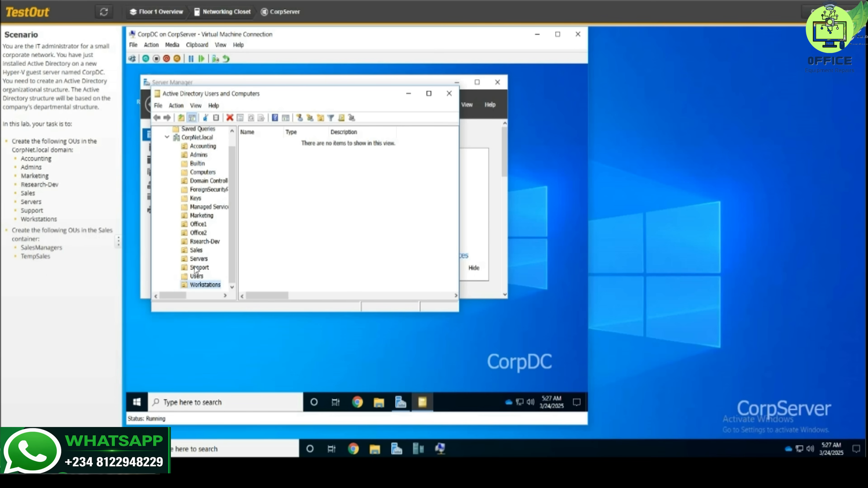
left_click(185, 253)
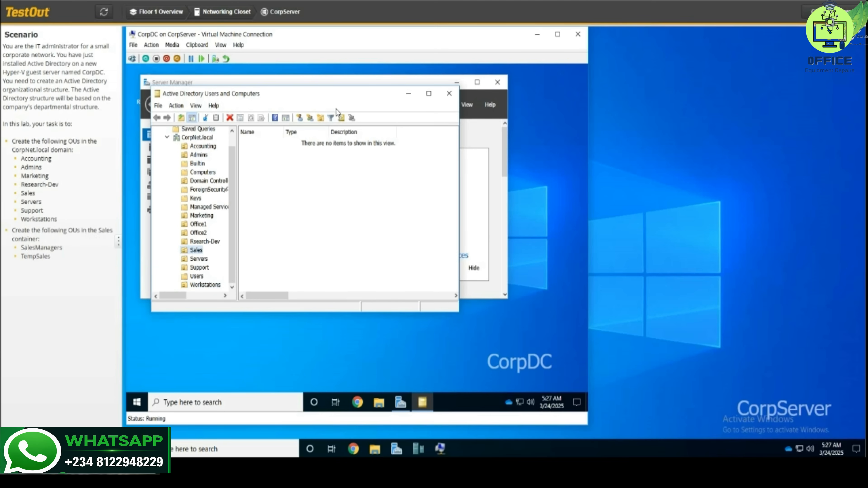
left_click(320, 118)
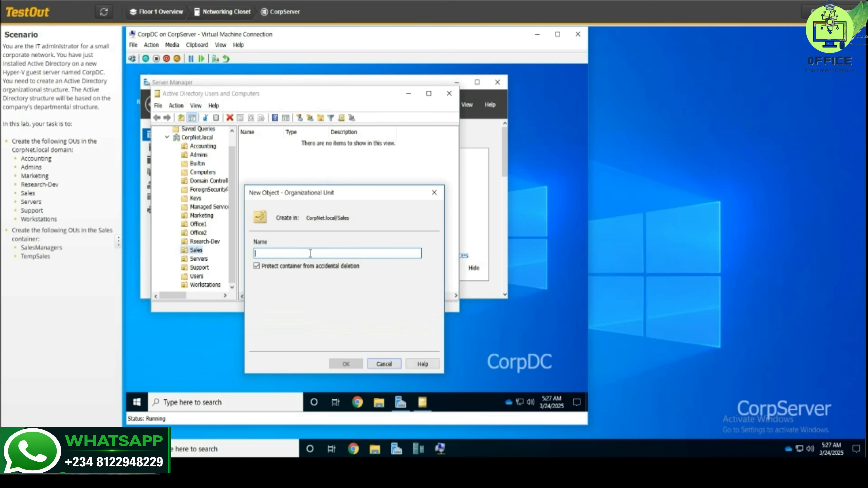
type("Sales")
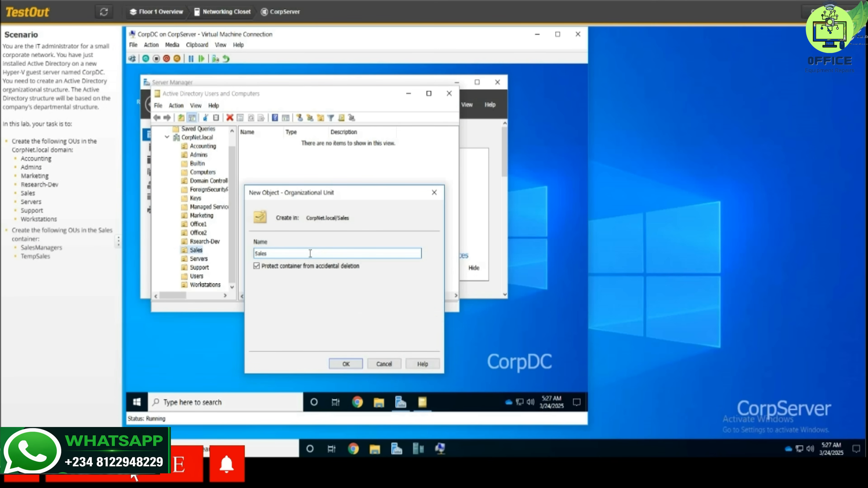
type("Managers")
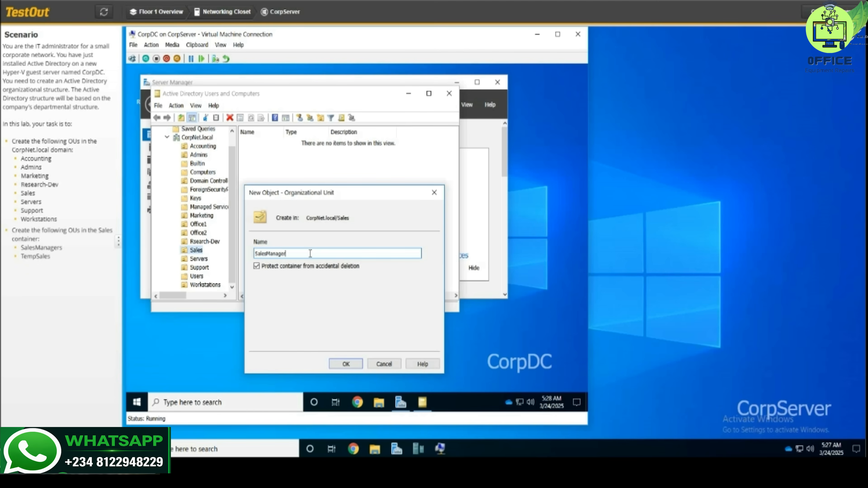
key("Return")
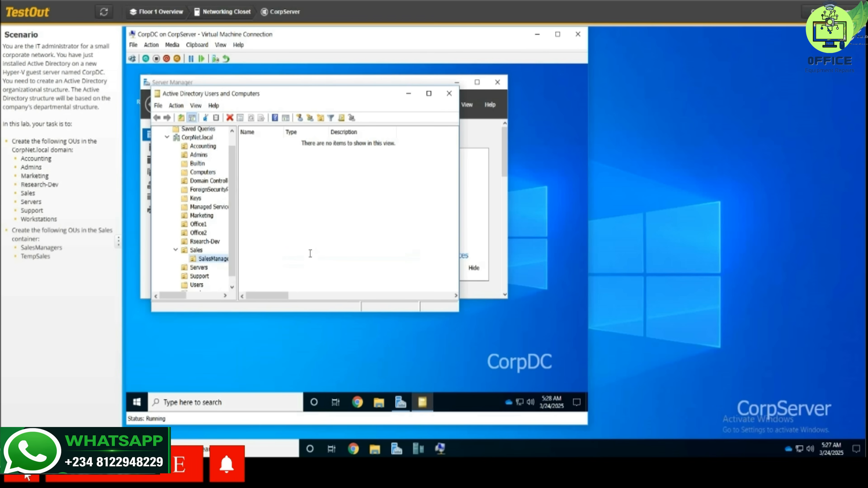